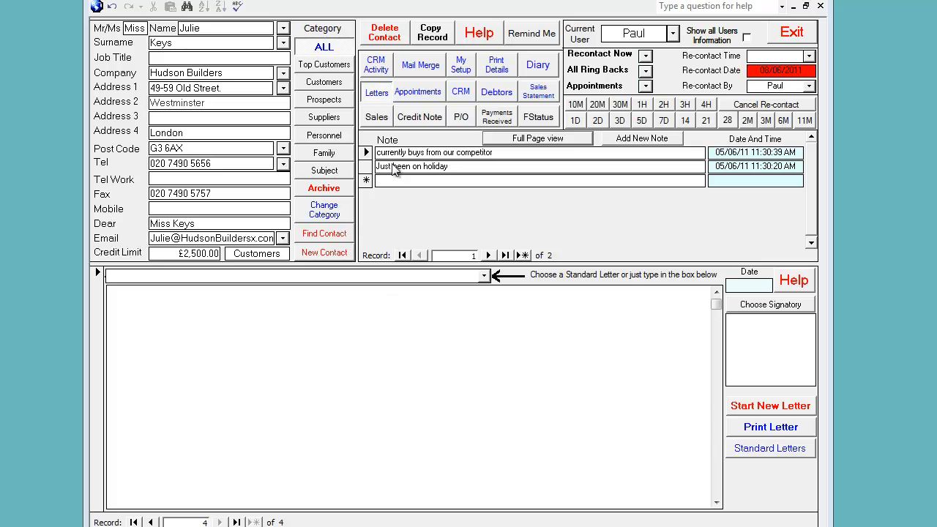
Fill in the contact's sales document, using the contact's own address for delivery and PRA (Product A) as the first line item
left_click(383, 116)
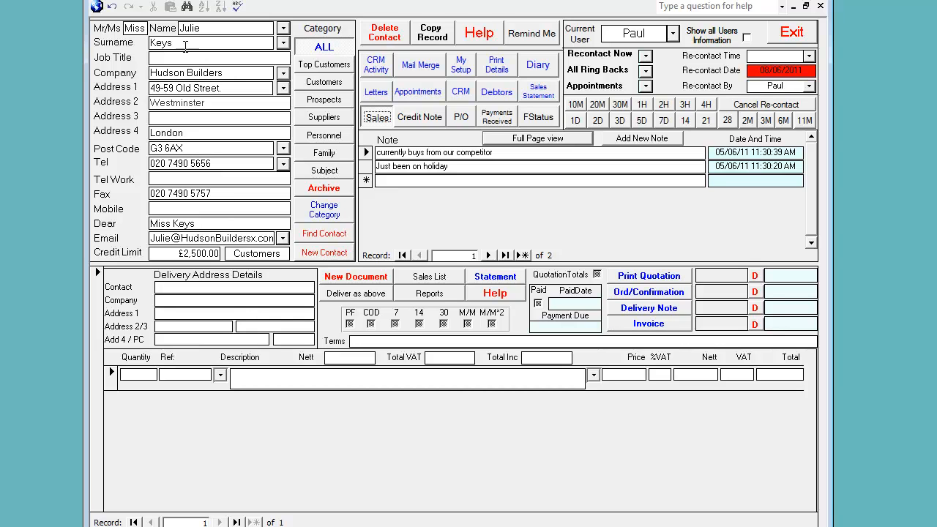
left_click(356, 296)
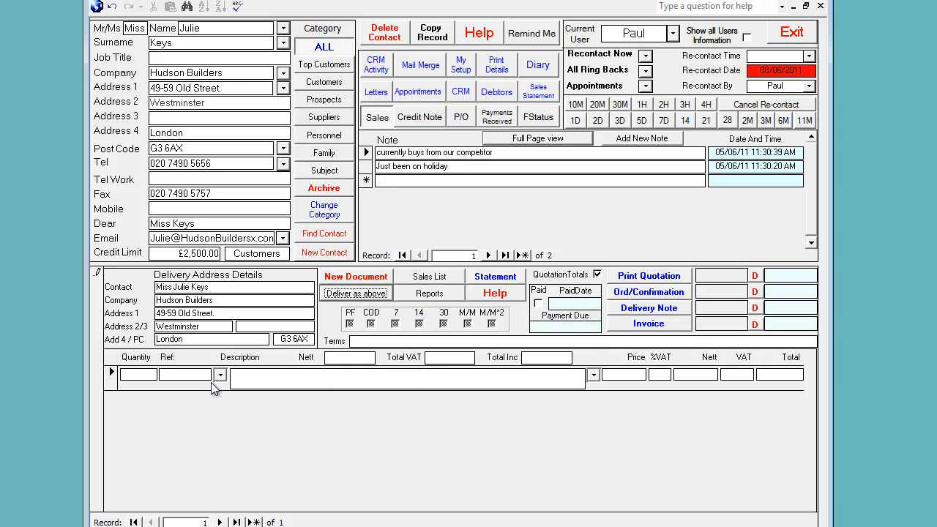
left_click(139, 374)
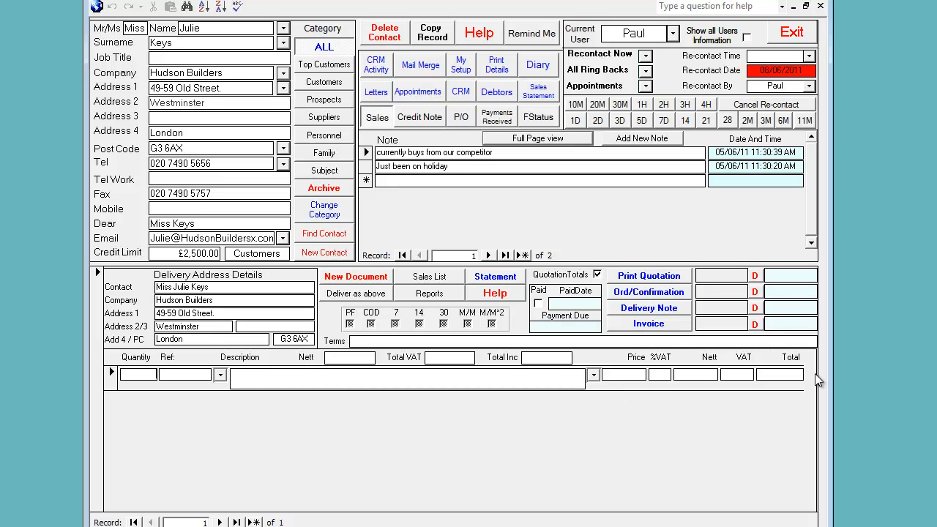
left_click(220, 375)
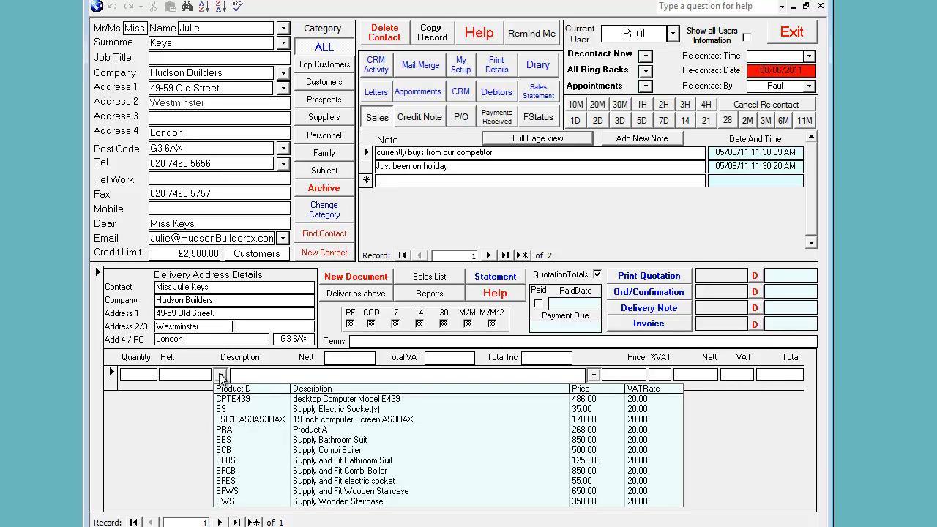
left_click(241, 429)
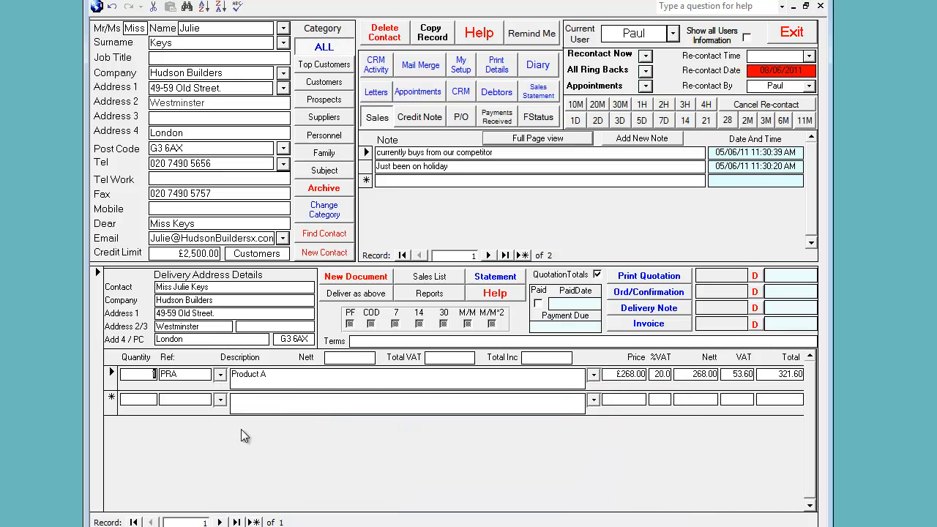
Generate the quotation for the sales document and inspect its preview at 100%
left_click(649, 276)
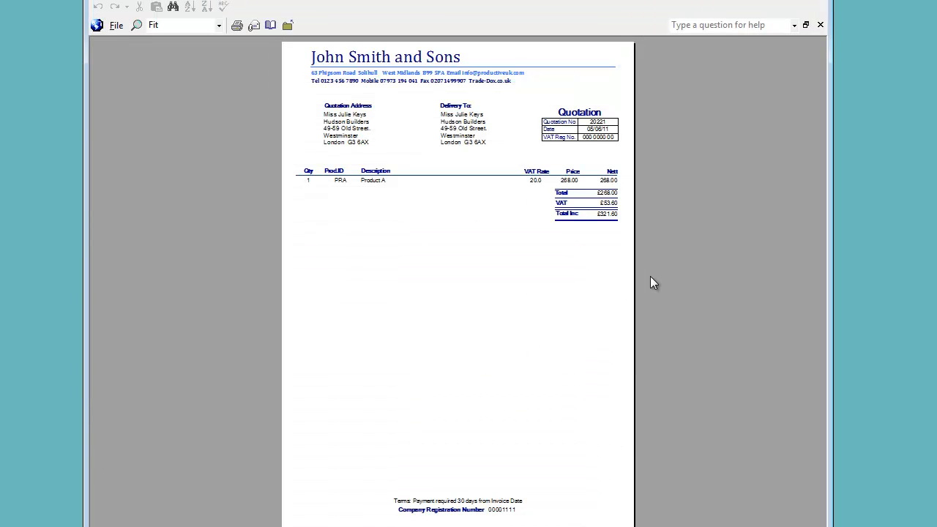
left_click(528, 70)
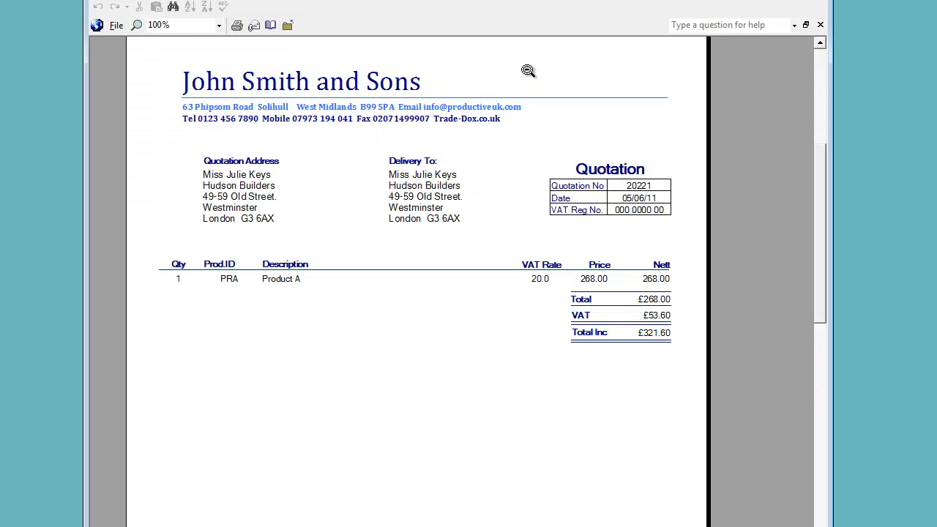
left_click(823, 27)
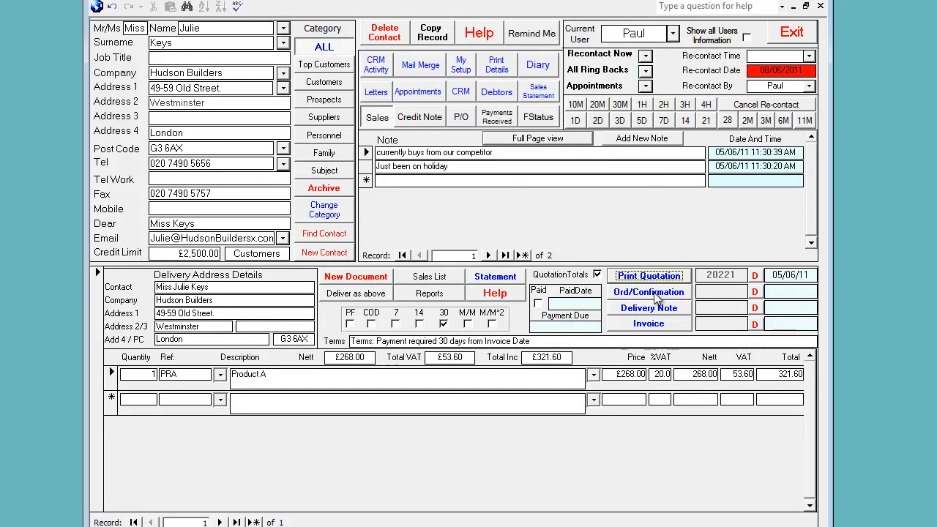
Generate the order confirmation for the same sale and inspect its preview up close
left_click(654, 293)
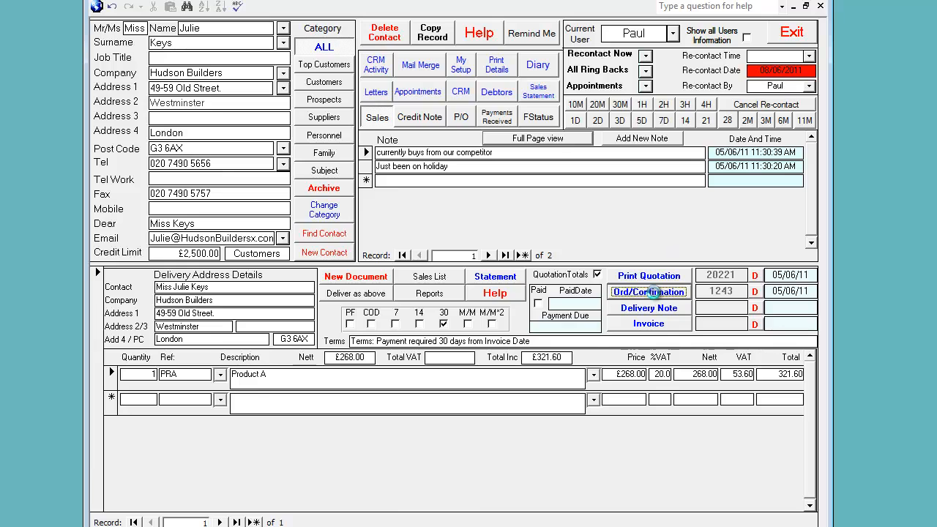
left_click(623, 62)
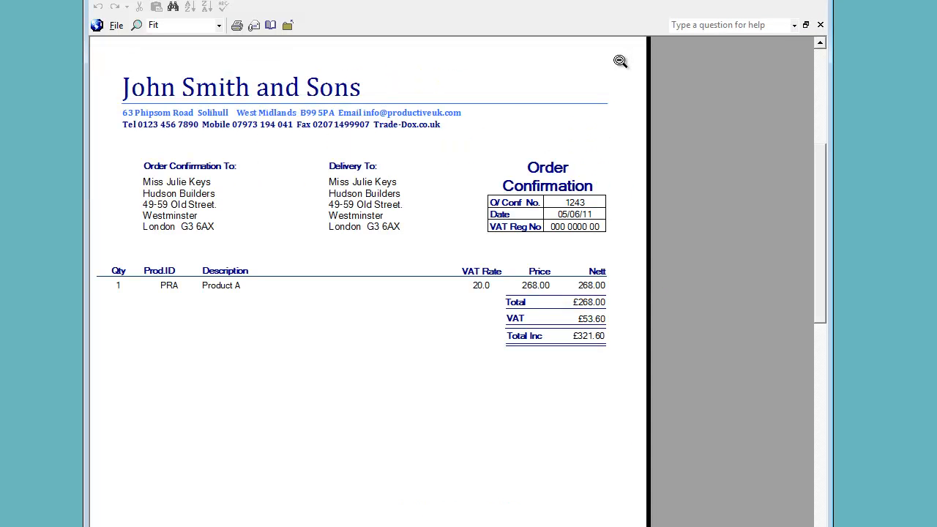
left_click(820, 25)
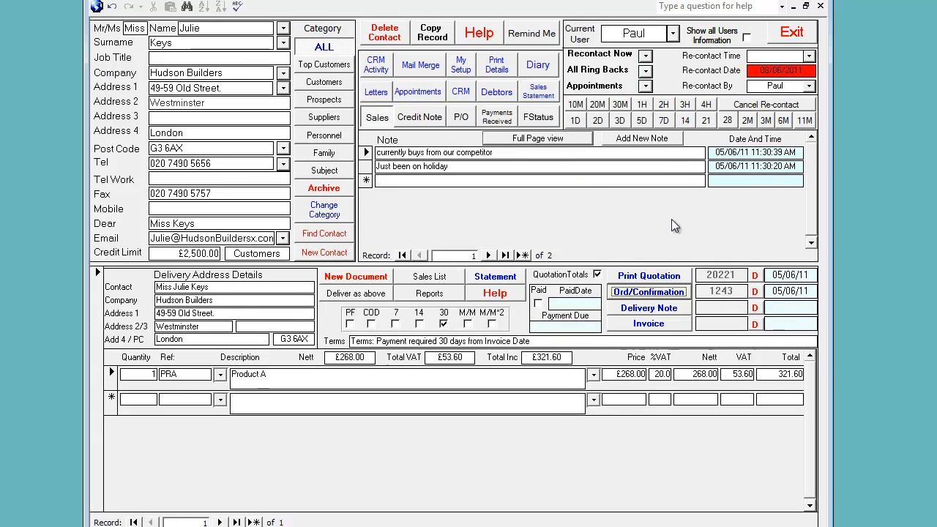
Produce the delivery note for the Product A sale and inspect its preview at 100%
left_click(652, 309)
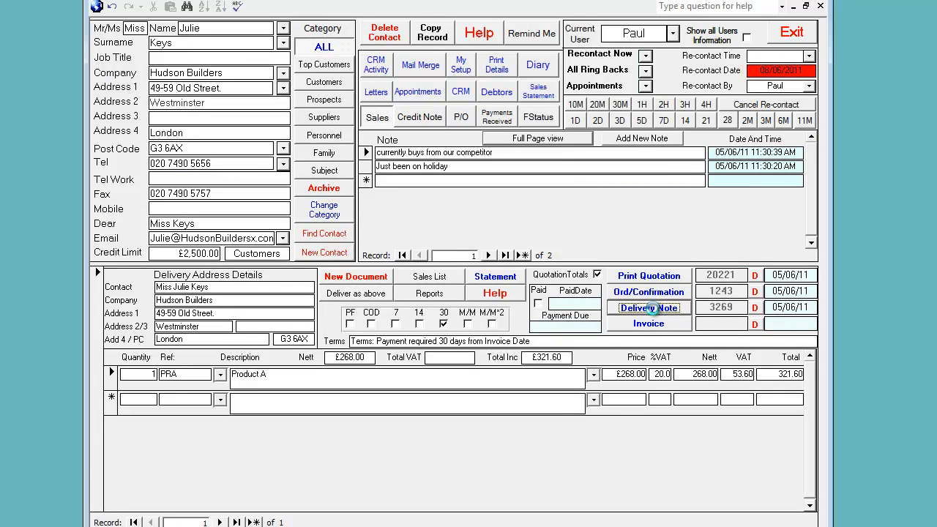
left_click(412, 89)
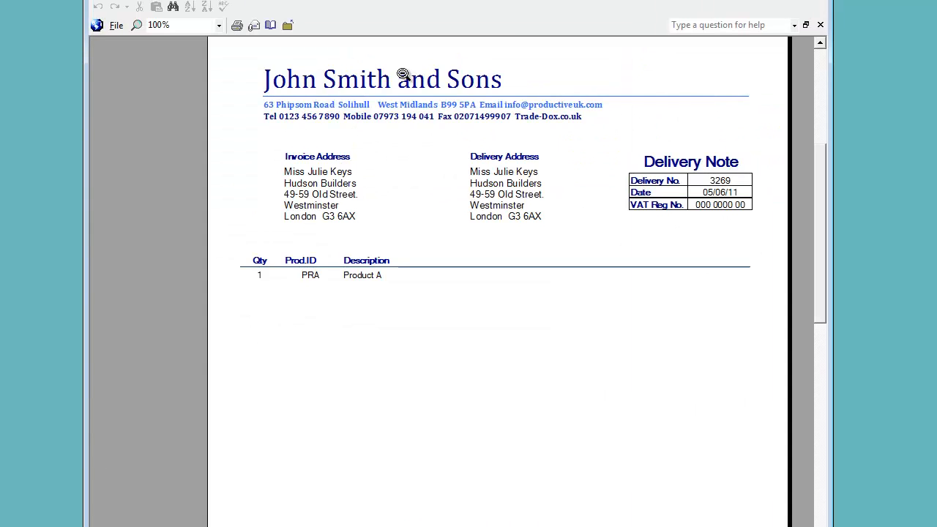
left_click(820, 26)
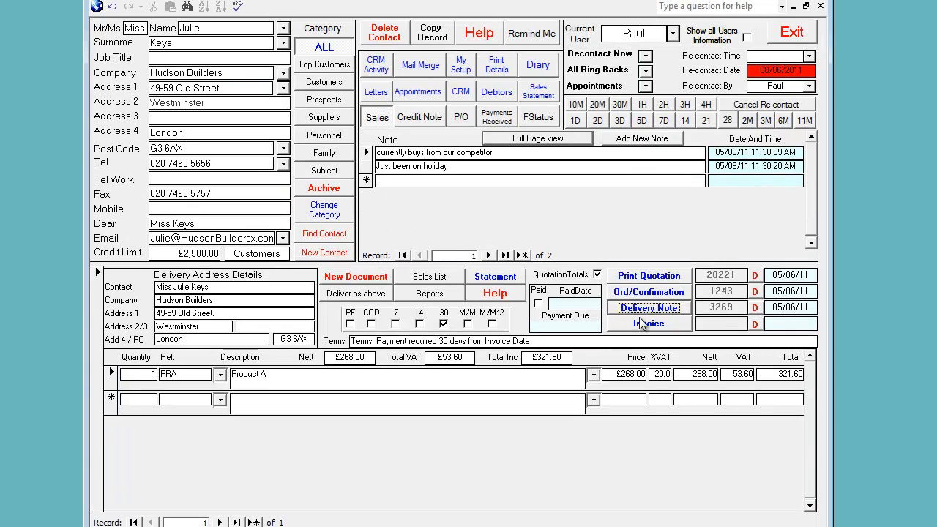
Issue the invoice for the Product A sale and check its preview at 100%
left_click(640, 322)
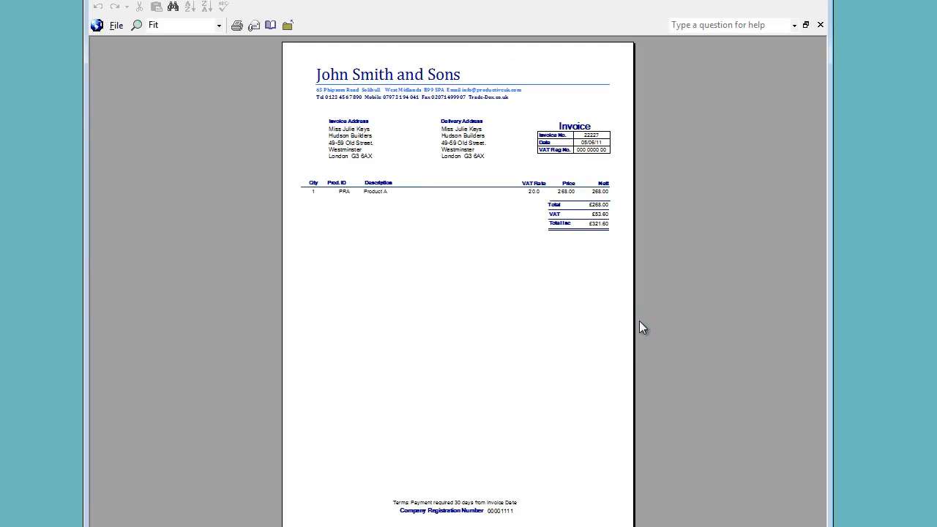
left_click(574, 79)
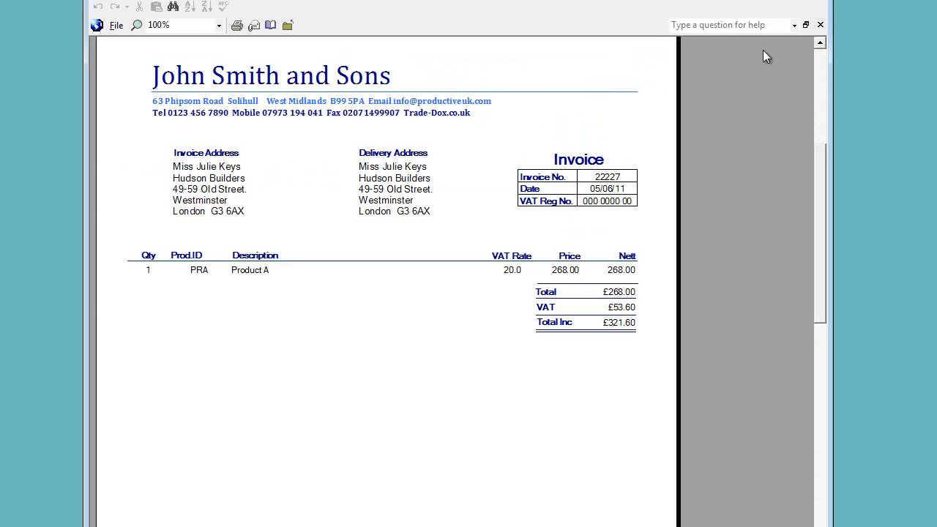
left_click(819, 26)
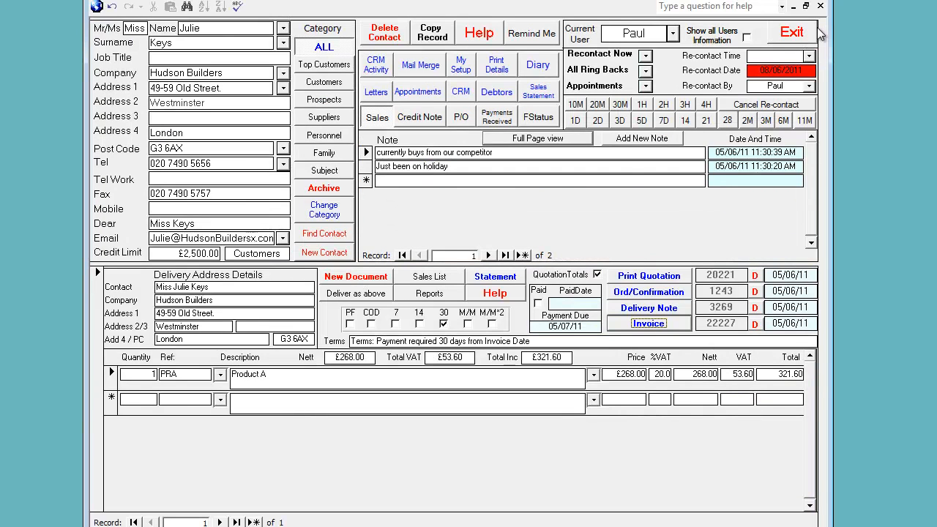
Look through the product choices offered for the line items and the stored products list behind them
left_click(219, 375)
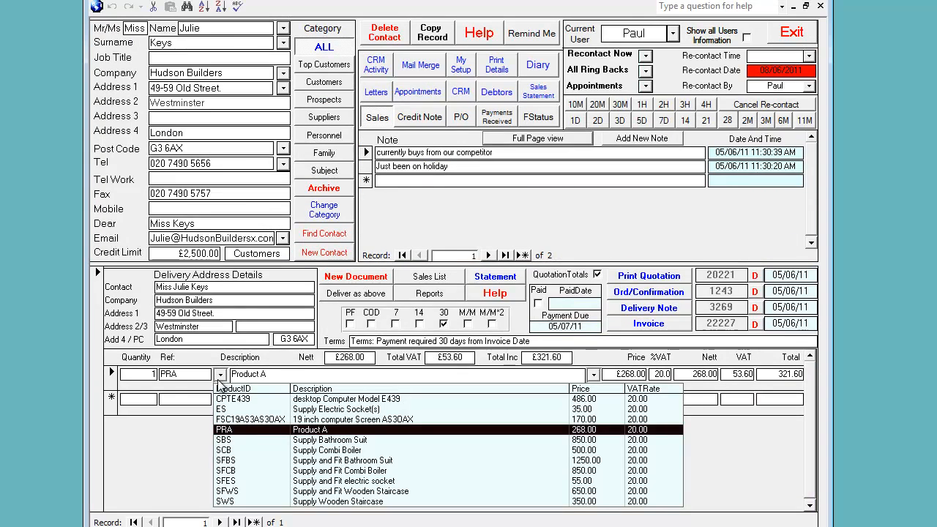
left_click(432, 276)
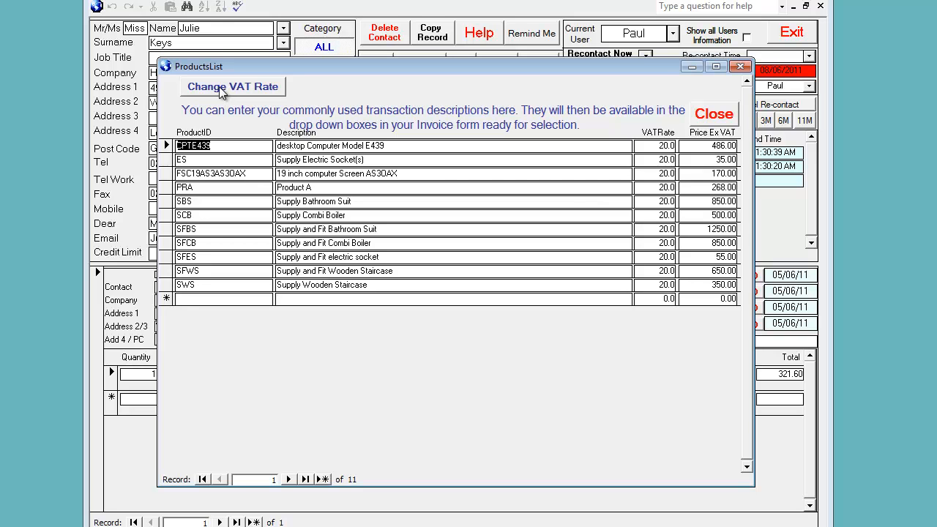
left_click(709, 116)
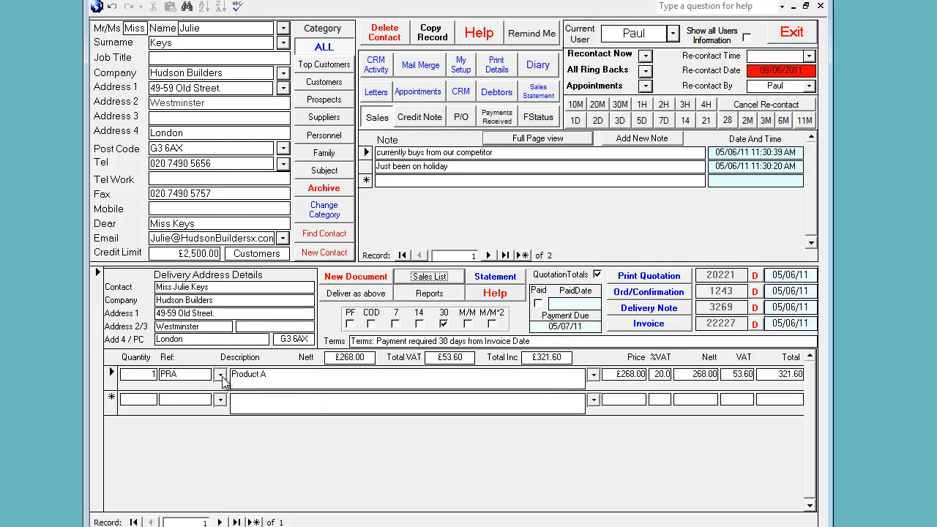
left_click(593, 399)
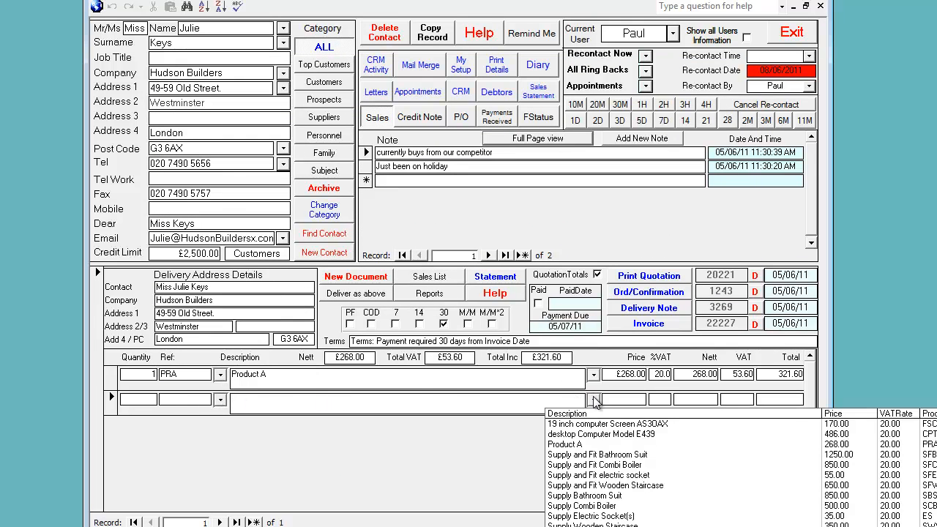
left_click(621, 485)
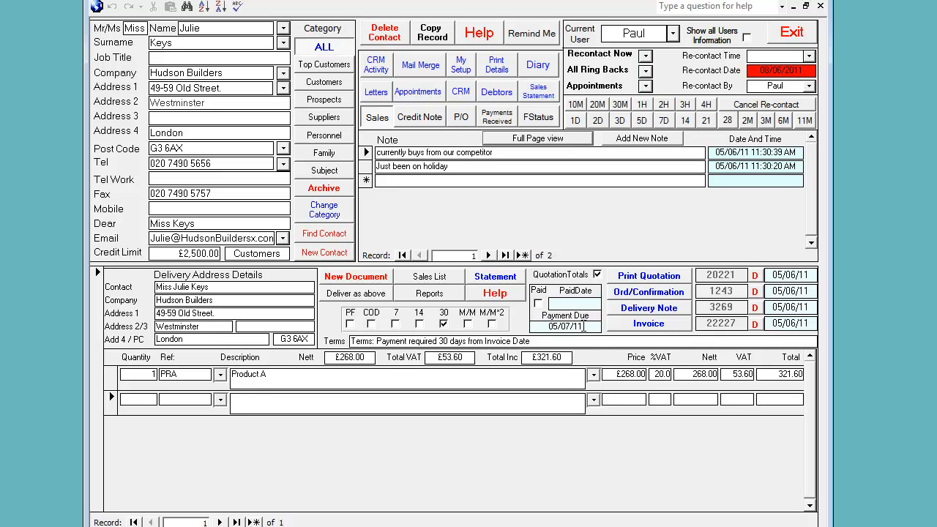
Try the 14-day payment term and the Paid mark on the invoice, restoring 30 days and unpaid
left_click(419, 323)
left_click(443, 324)
left_click(539, 304)
left_click(539, 305)
left_click(100, 333)
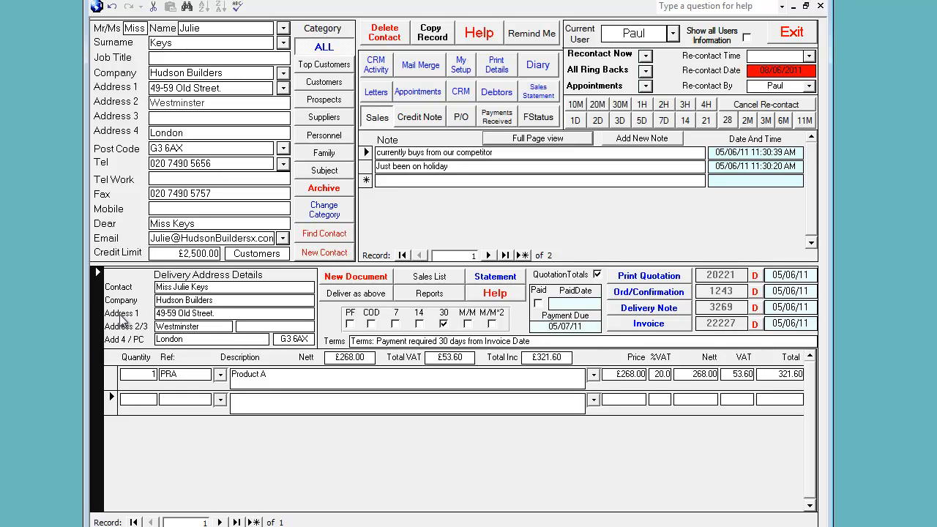
left_click(718, 290)
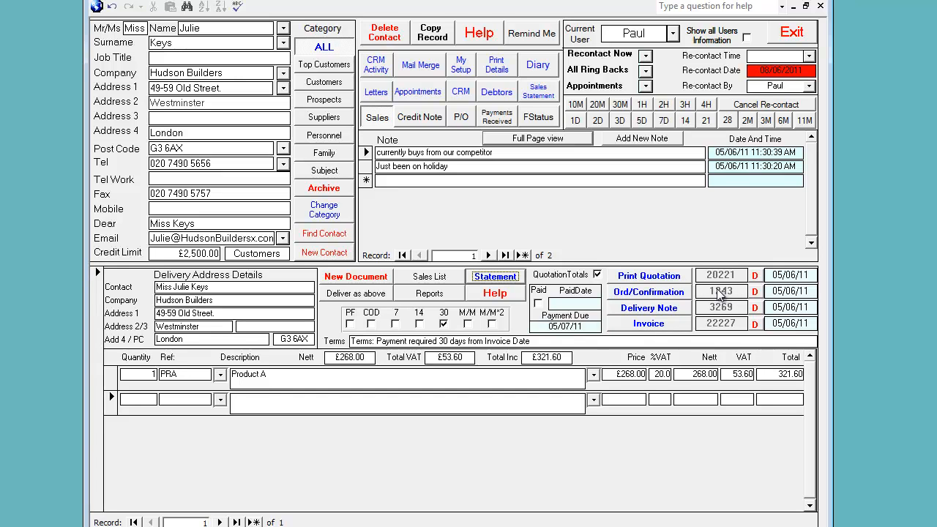
Open the sales report and view outstanding documents for this month, last month, this week, last week and the chosen date range
left_click(426, 296)
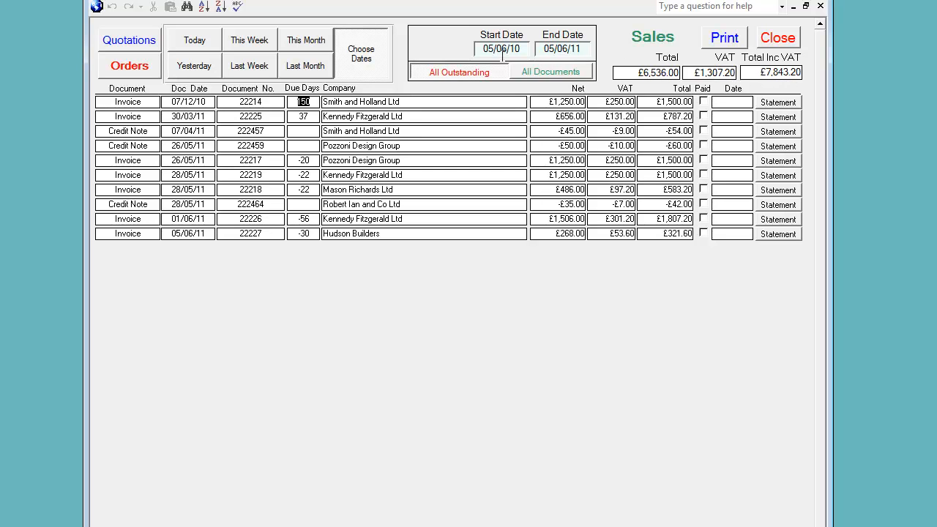
left_click(310, 42)
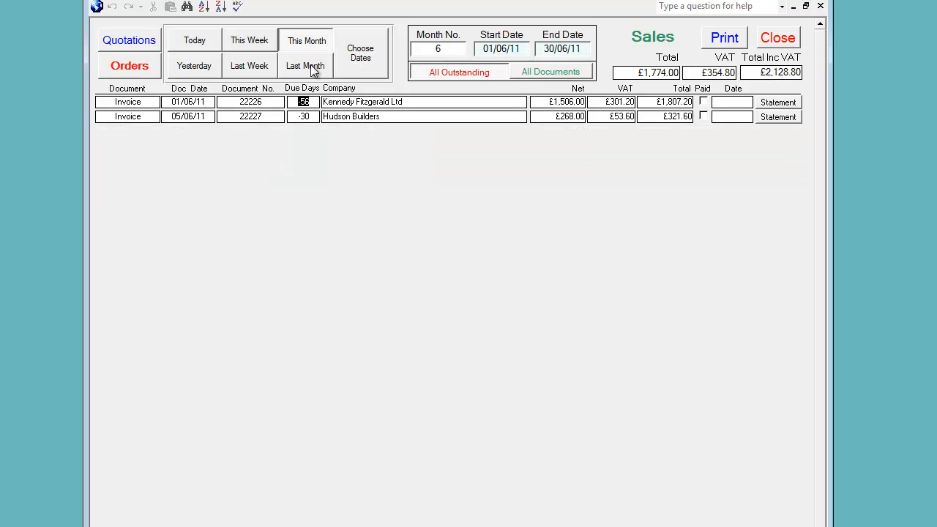
left_click(311, 64)
left_click(260, 43)
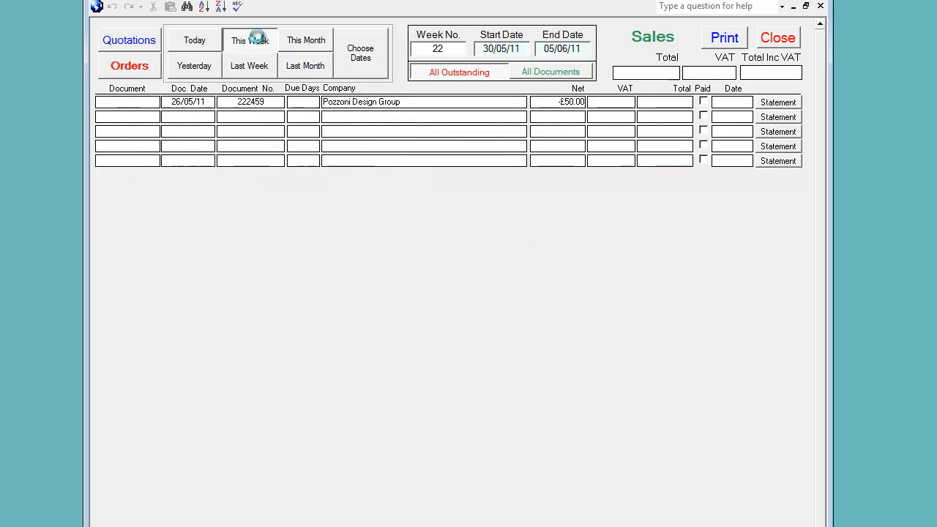
left_click(264, 68)
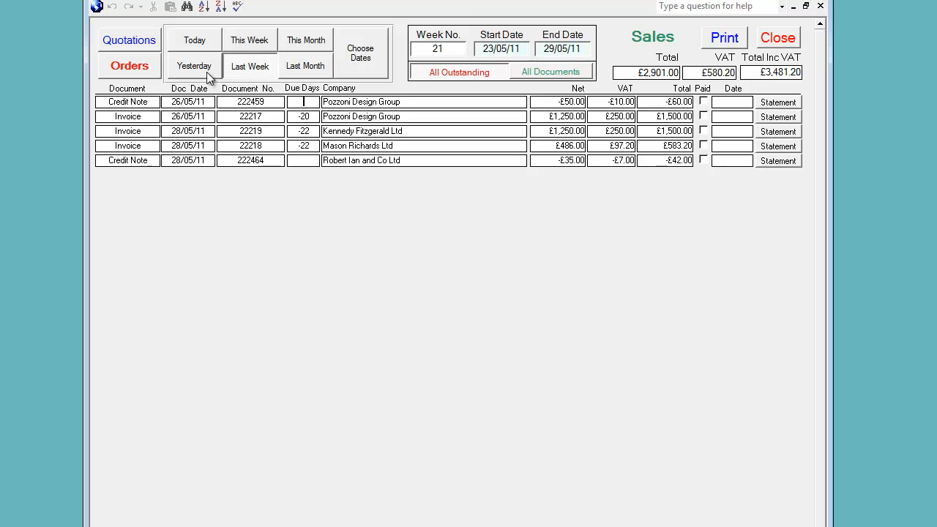
left_click(359, 60)
View all sales documents for the chosen date range and return to only the outstanding ones
left_click(543, 73)
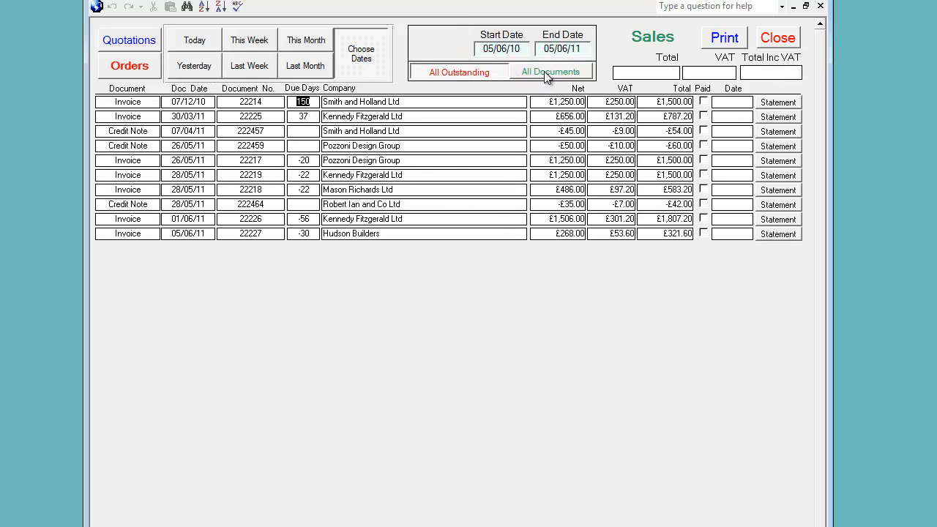
left_click(544, 71)
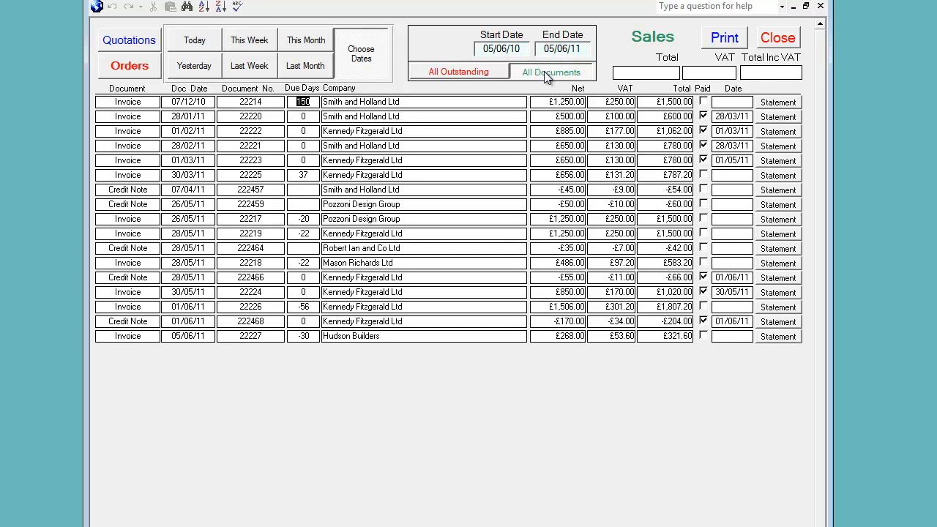
left_click(481, 74)
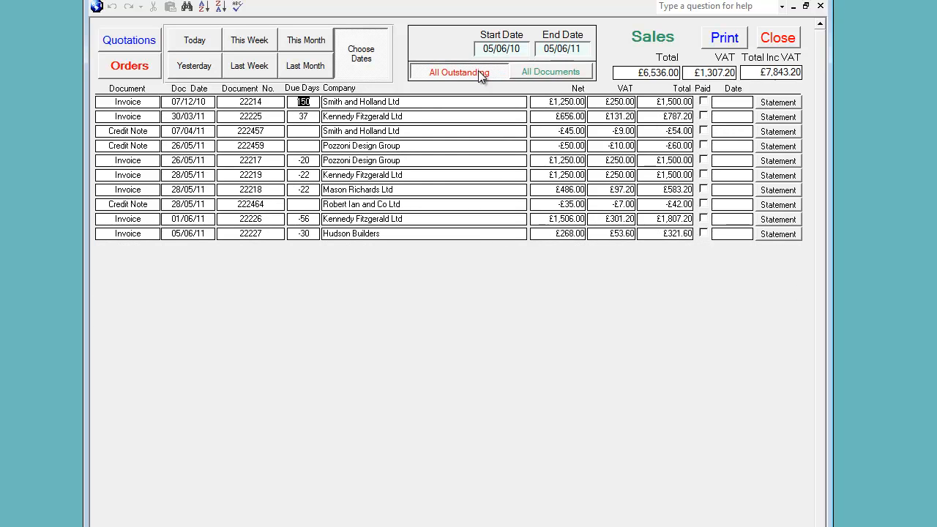
Open the quotations report and show all quotation documents instead of only the unconfirmed ones
left_click(133, 42)
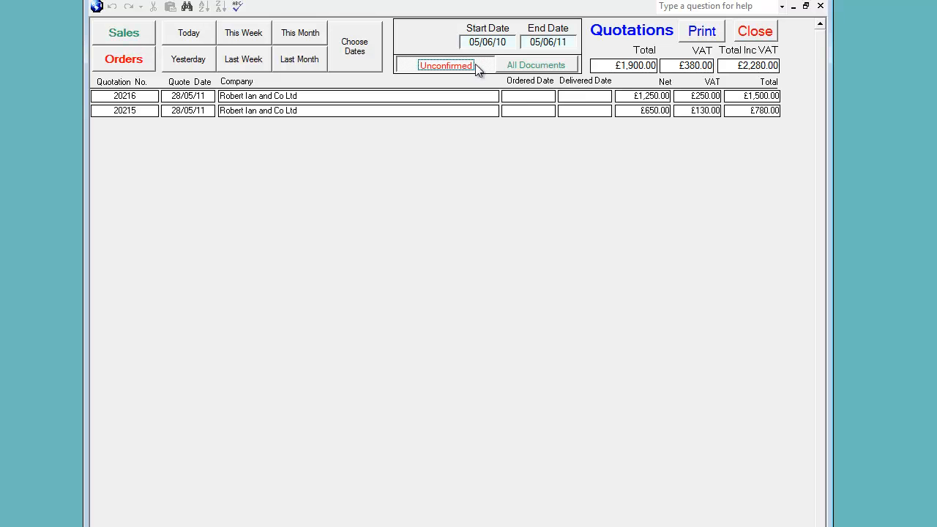
left_click(513, 65)
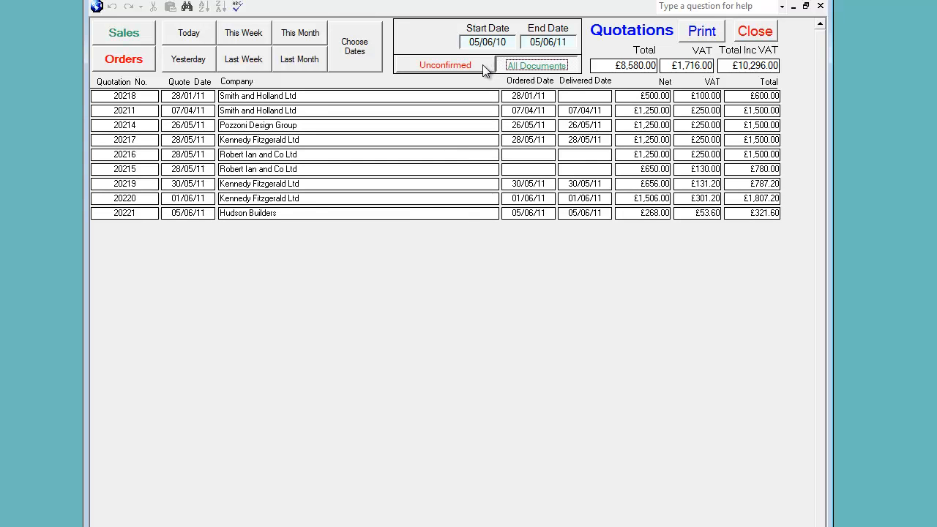
Open the orders report for all documents and look at the start date calendar without choosing a new date
left_click(125, 59)
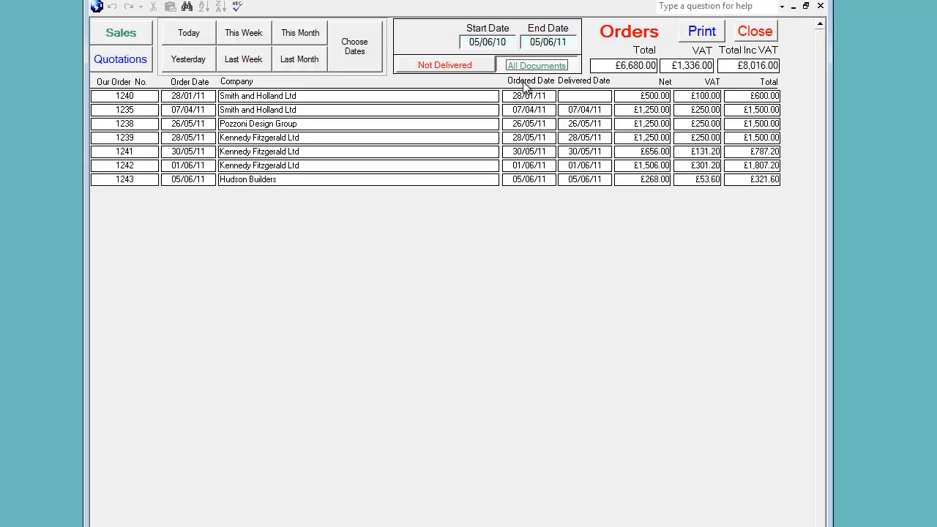
left_click(499, 46)
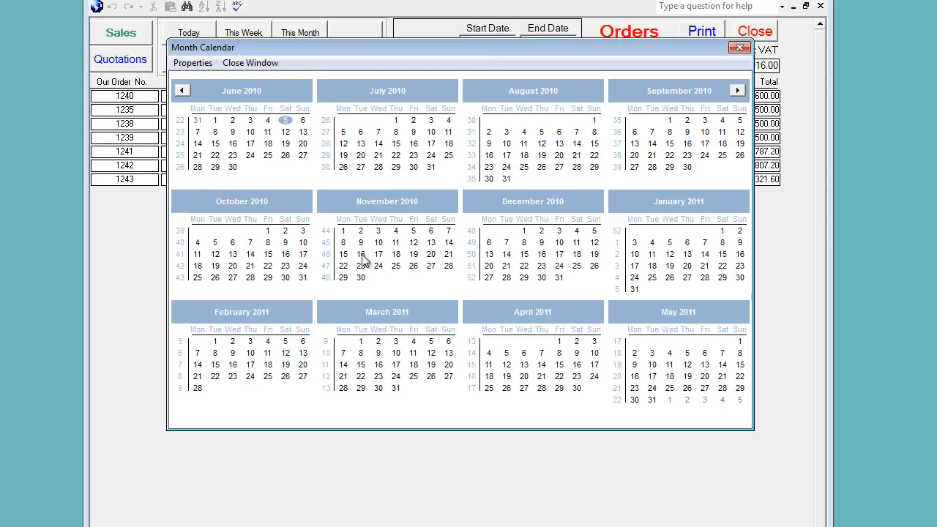
left_click(737, 50)
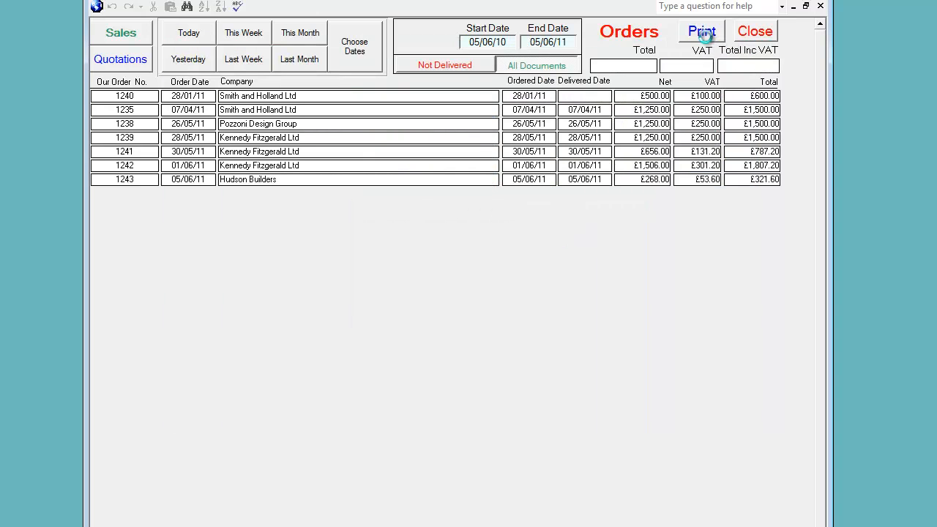
Preview the printable orders report at 100%, close the preview and return to the contact record
left_click(703, 33)
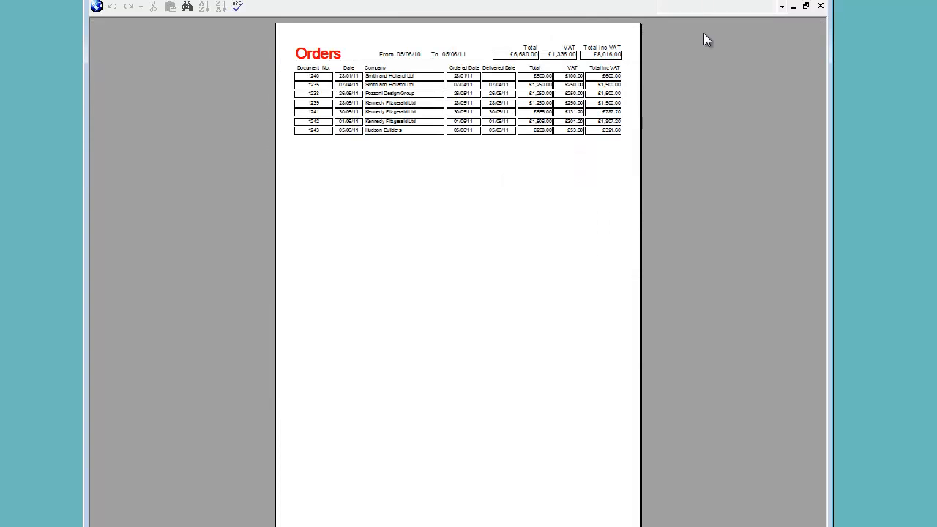
left_click(473, 48)
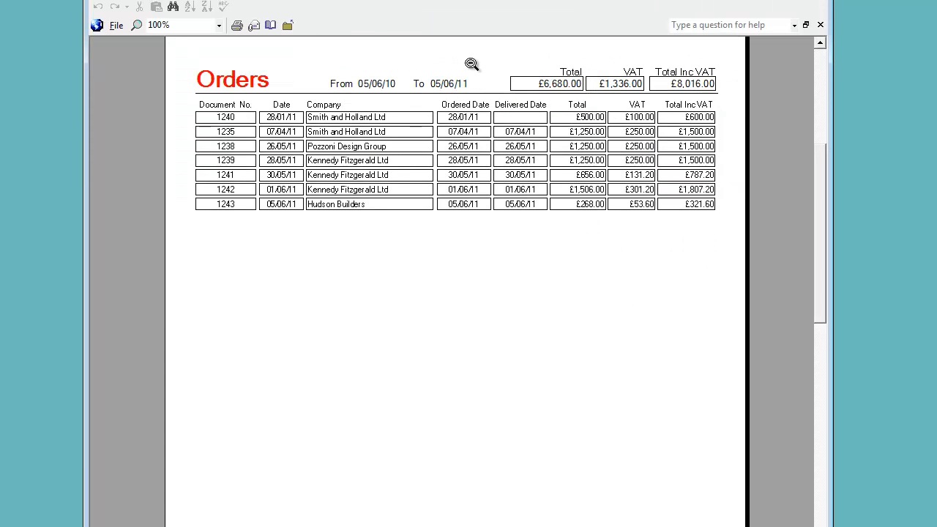
left_click(821, 25)
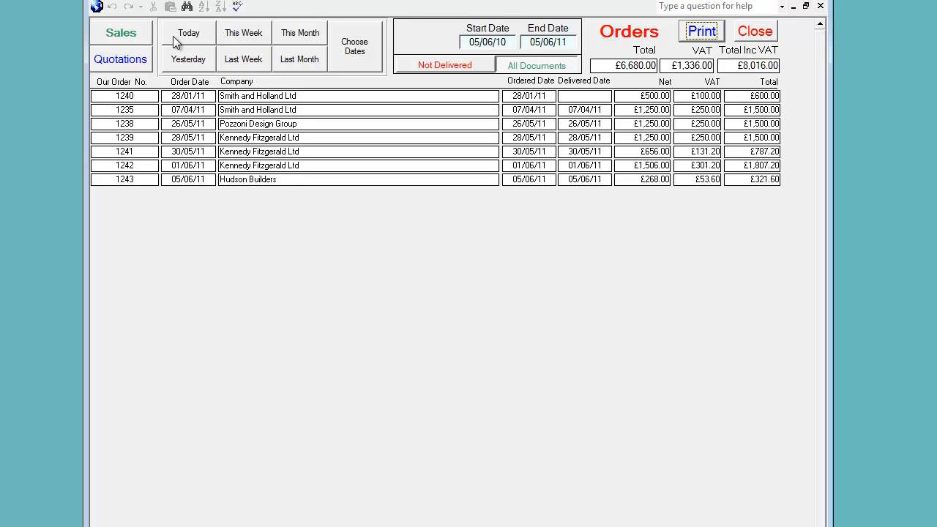
left_click(755, 31)
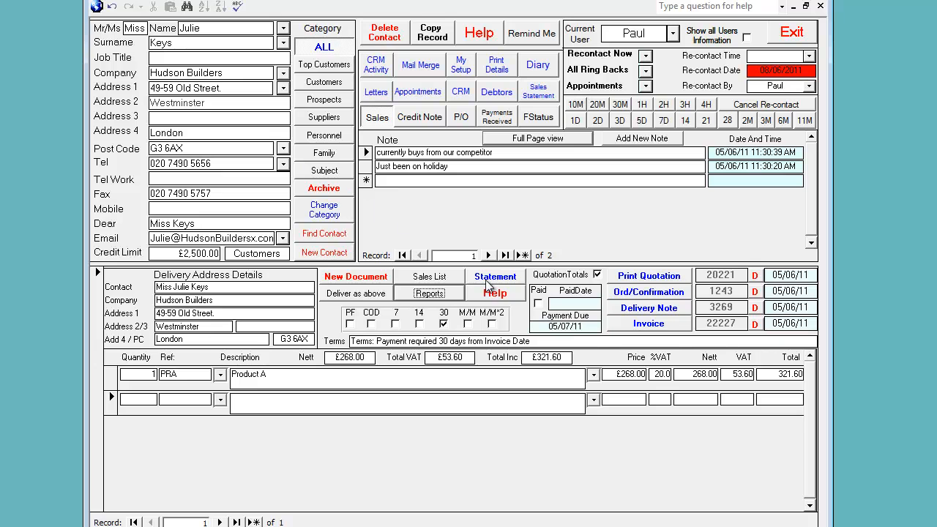
View the contact's sales account statement at 100% and return to the contact record
left_click(537, 94)
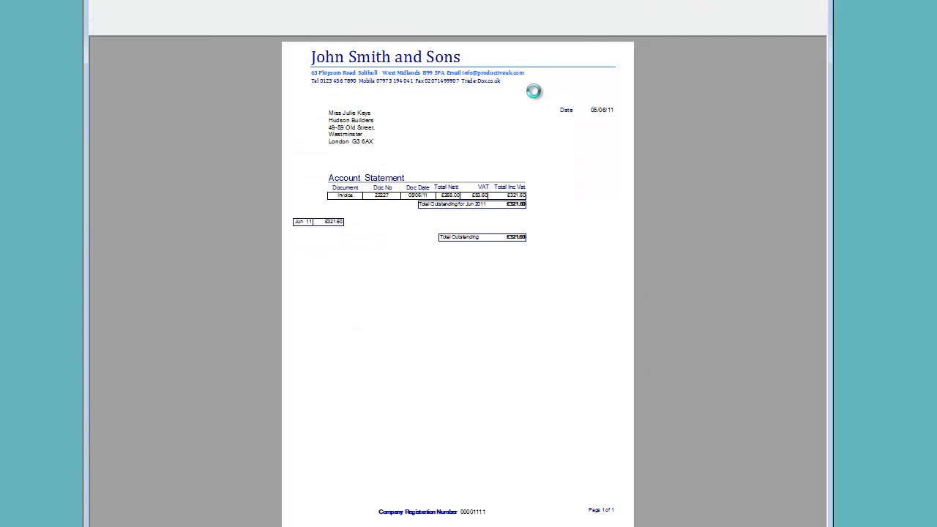
left_click(444, 138)
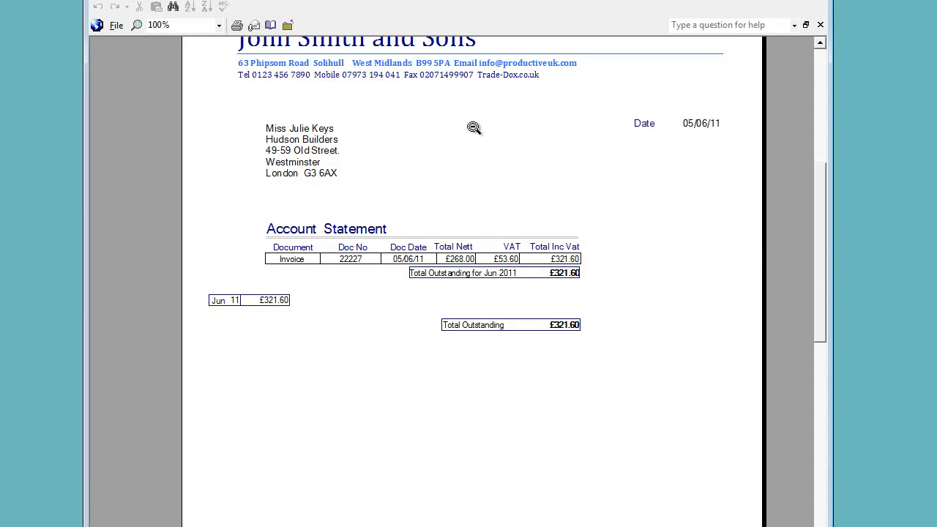
left_click(808, 26)
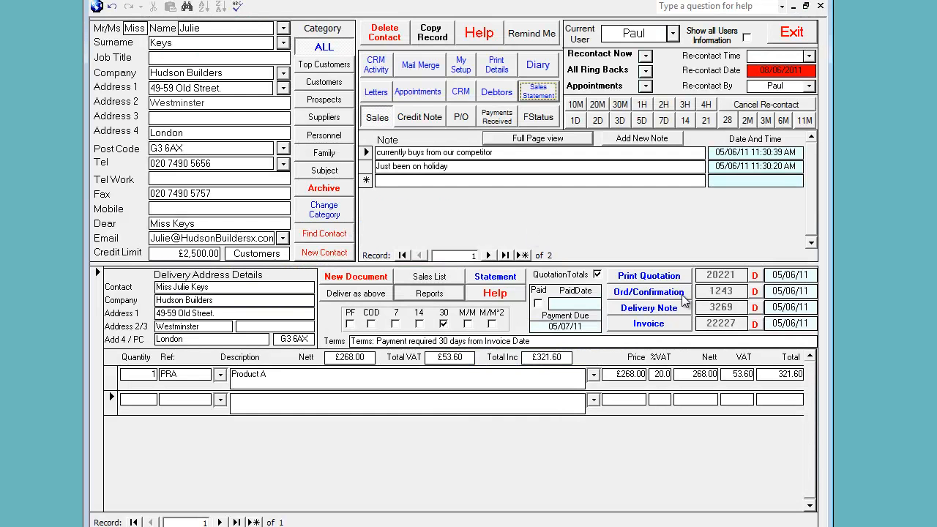
left_click(755, 291)
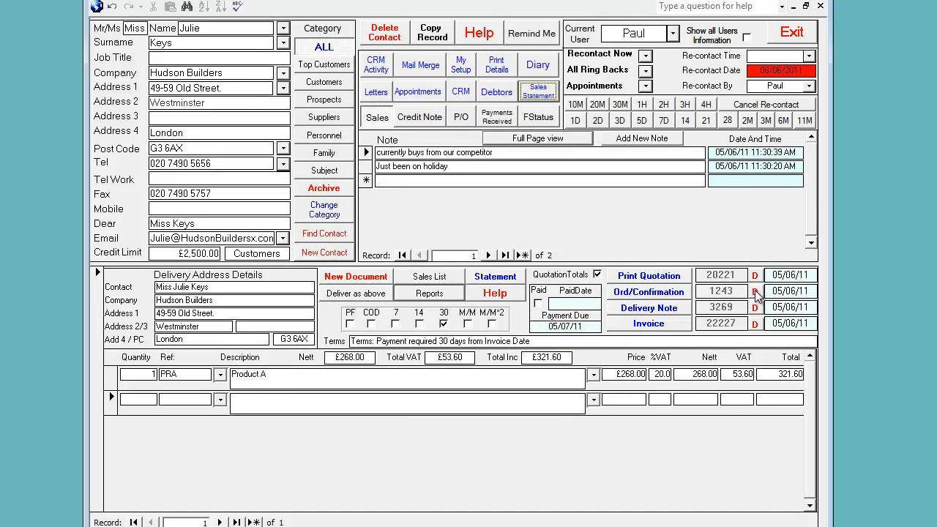